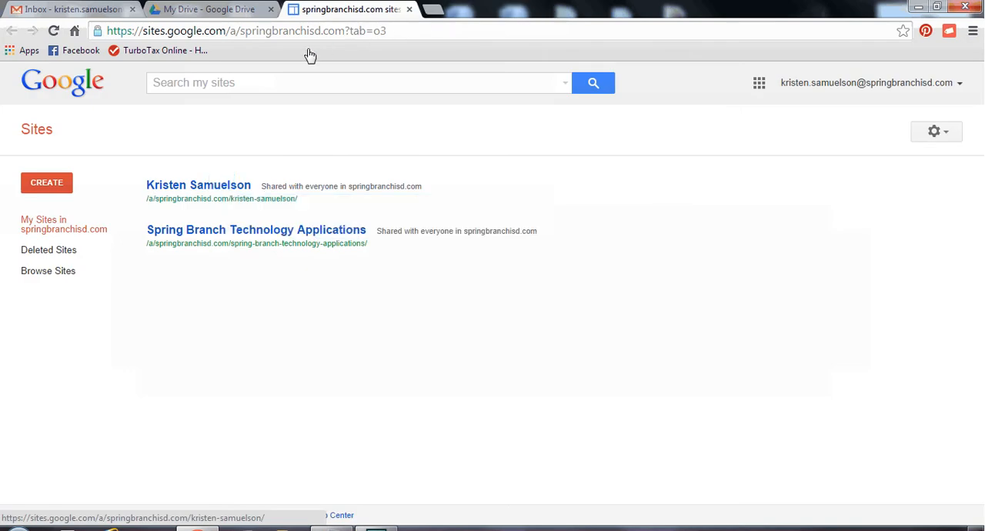
- Open the personal site's Home page for editing and retitle it "First 9 Weeks"
{"action": "left_click", "coordinate": [224, 189]}
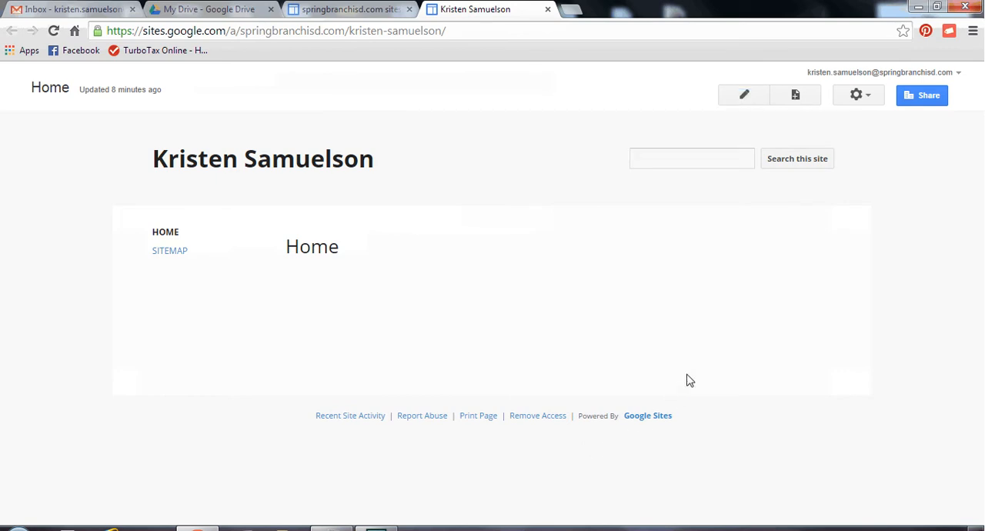
{"action": "left_click", "coordinate": [744, 97]}
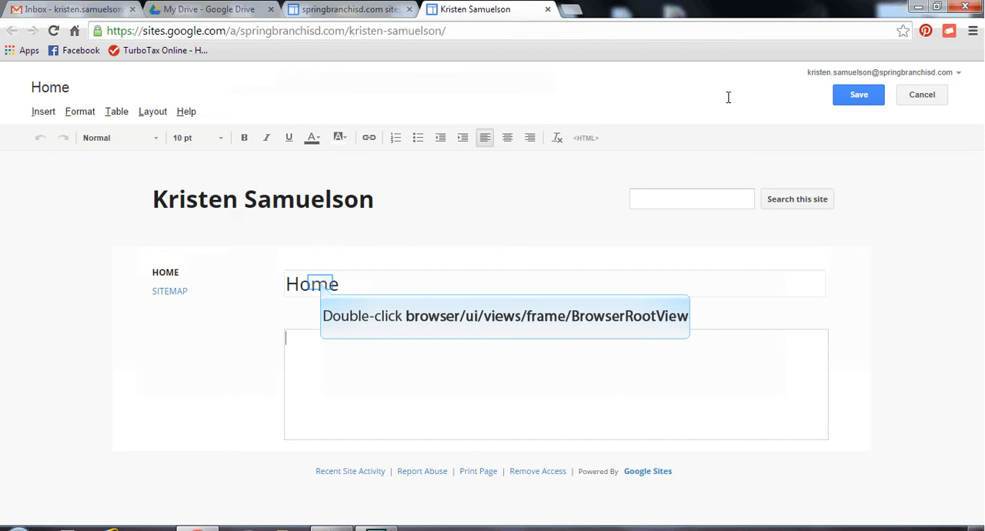
{"action": "double_click", "coordinate": [322, 283]}
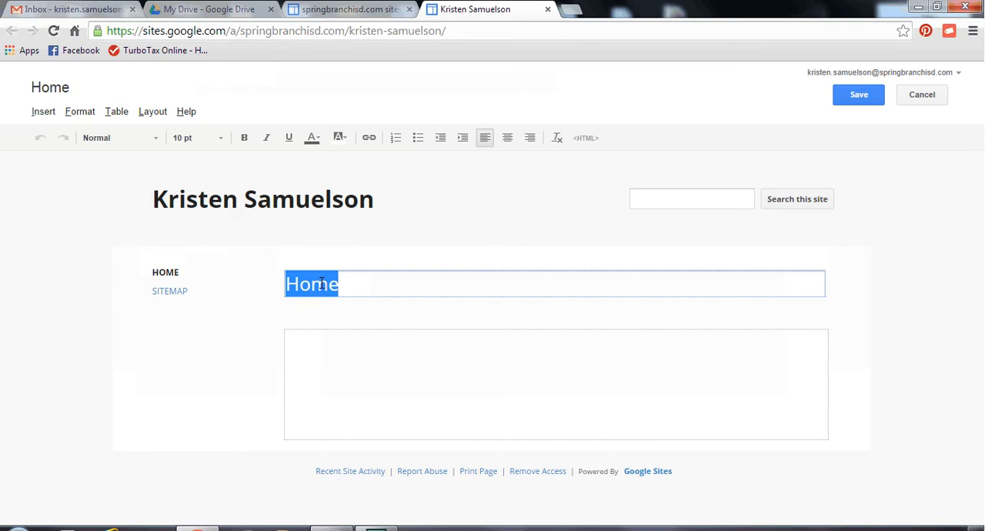
{"action": "type", "text": "First"}
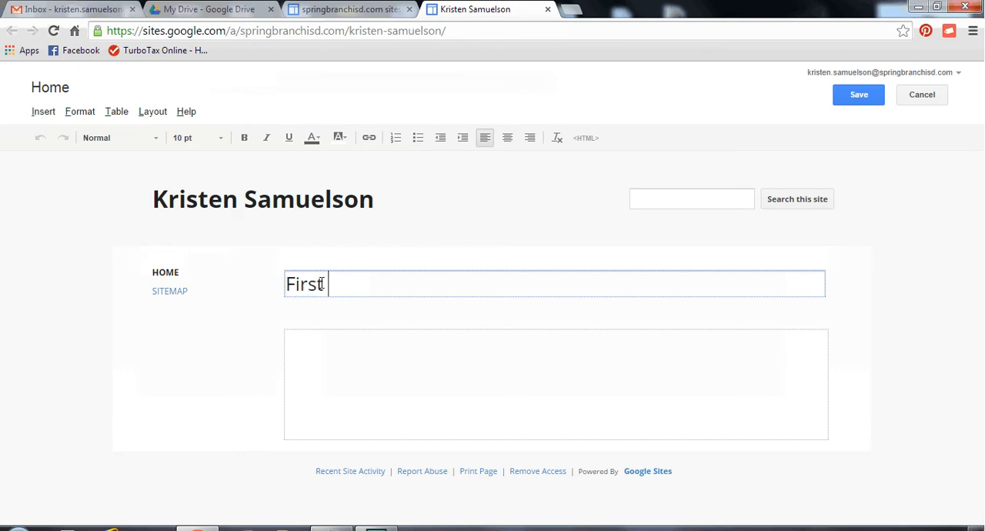
{"action": "type", "text": " 9 Weeks"}
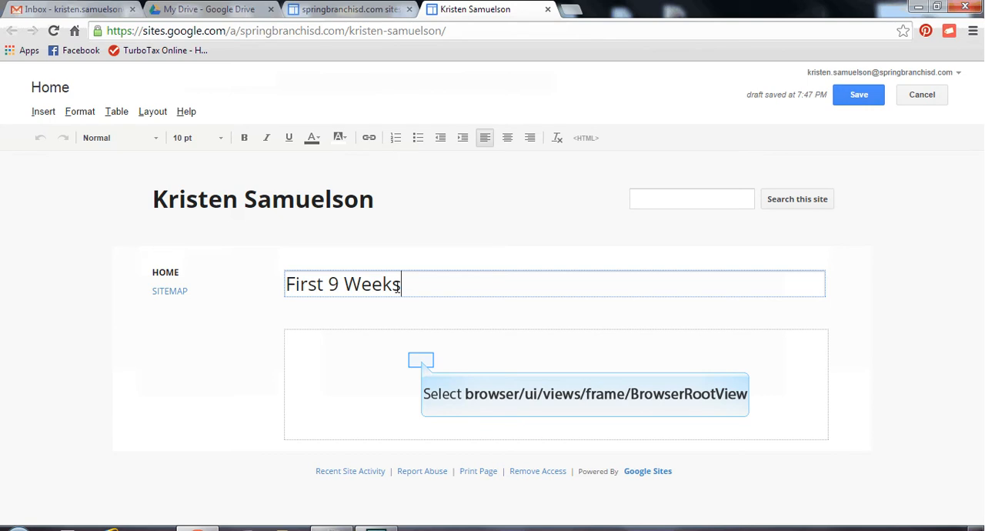
- Enter "Photography Scavenger Hunt" as the first line of the page body
{"action": "left_click", "coordinate": [422, 360]}
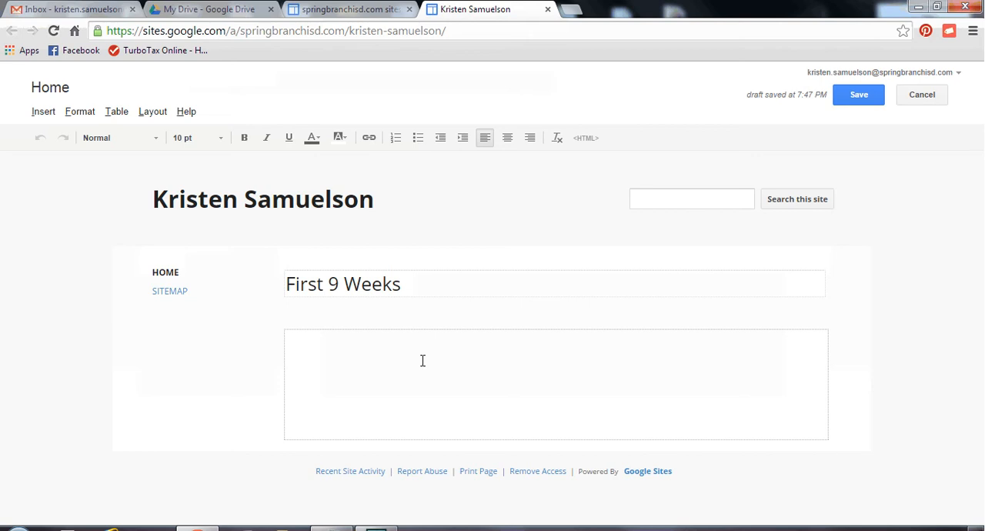
{"action": "type", "text": "Photography Scavenger Hunt"}
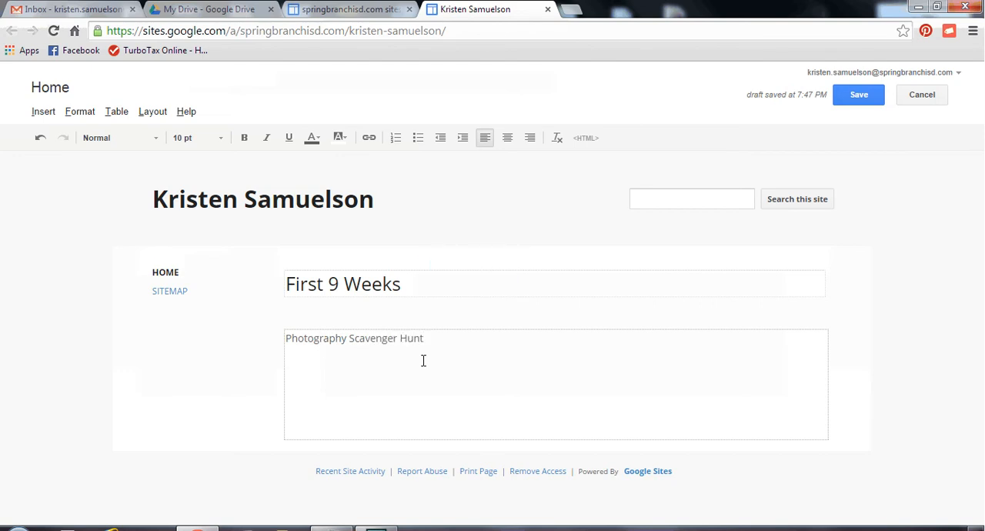
- Add a new line below reading "I learned about Aperture, ISO, Shutter Speed on the cameras."
{"action": "key", "text": "Return"}
{"action": "type", "text": "I learned about Aperture, ISO, Shutter Speed"}
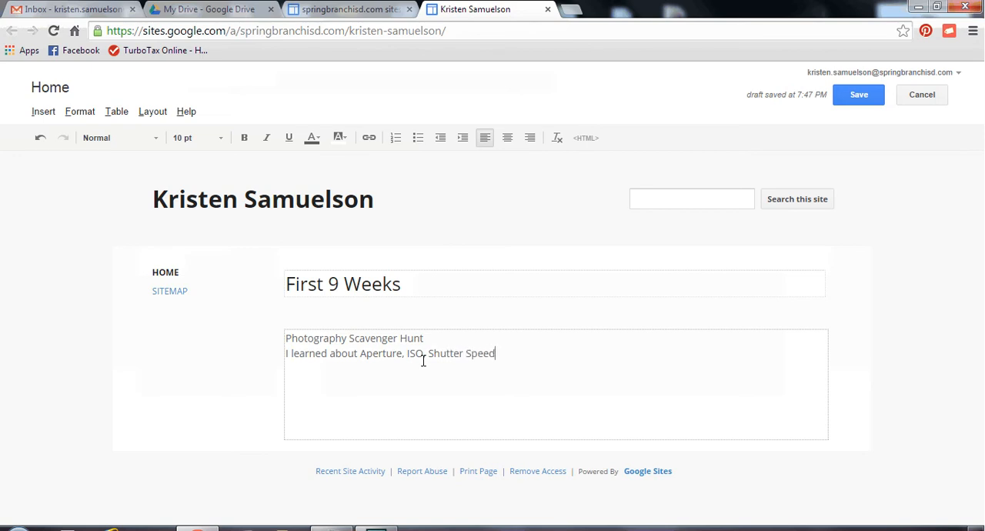
{"action": "type", "text": " on the cameras. More im"}
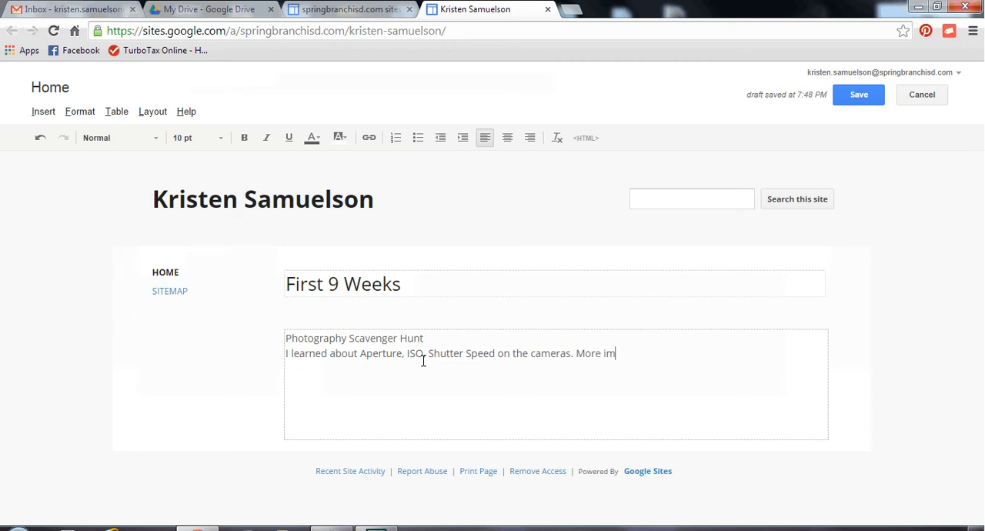
{"action": "type", "text": "portantly"}
- Continue the paragraph with "More importantly learned about composition, such as the rule of thirds."
{"action": "key", "text": "BackSpace"}
{"action": "key", "text": "BackSpace"}
{"action": "key", "text": "BackSpace"}
{"action": "type", "text": "ntly learned about"}
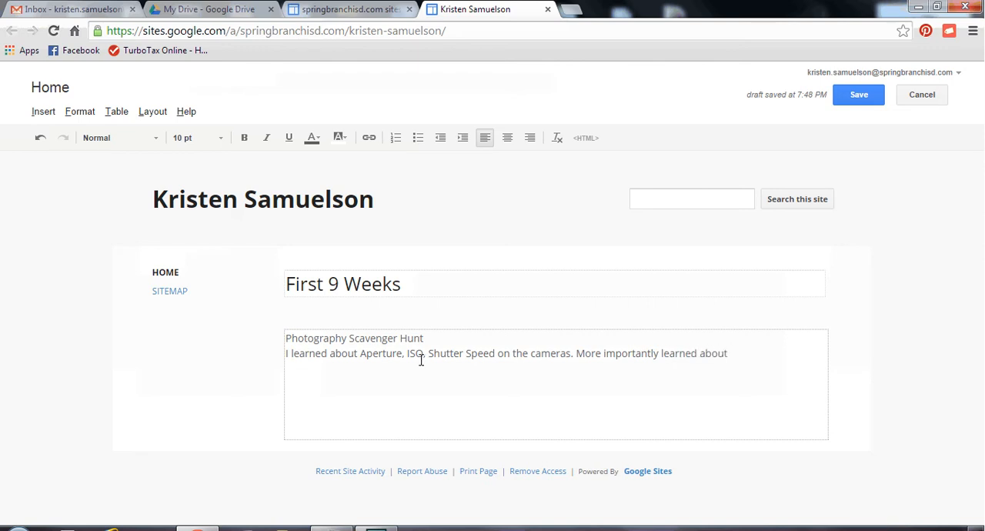
{"action": "type", "text": " composition, such as the rule of thirds,"}
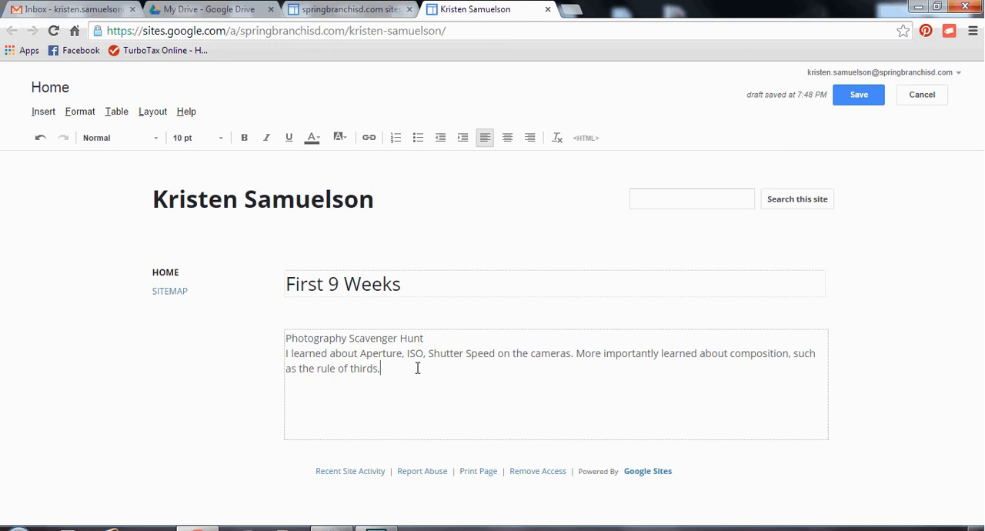
{"action": "type", "text": "."}
- Add a separate line reading "Click on Assignment" below the paragraph
{"action": "key", "text": "Return"}
{"action": "type", "text": "See"}
{"action": "key", "text": "BackSpace"}
{"action": "key", "text": "BackSpace"}
{"action": "key", "text": "BackSpace"}
{"action": "key", "text": "BackSpace"}
{"action": "type", "text": "CLic"}
{"action": "key", "text": "BackSpace"}
{"action": "key", "text": "BackSpace"}
{"action": "key", "text": "BackSpace"}
{"action": "type", "text": "lick on Assignment"}
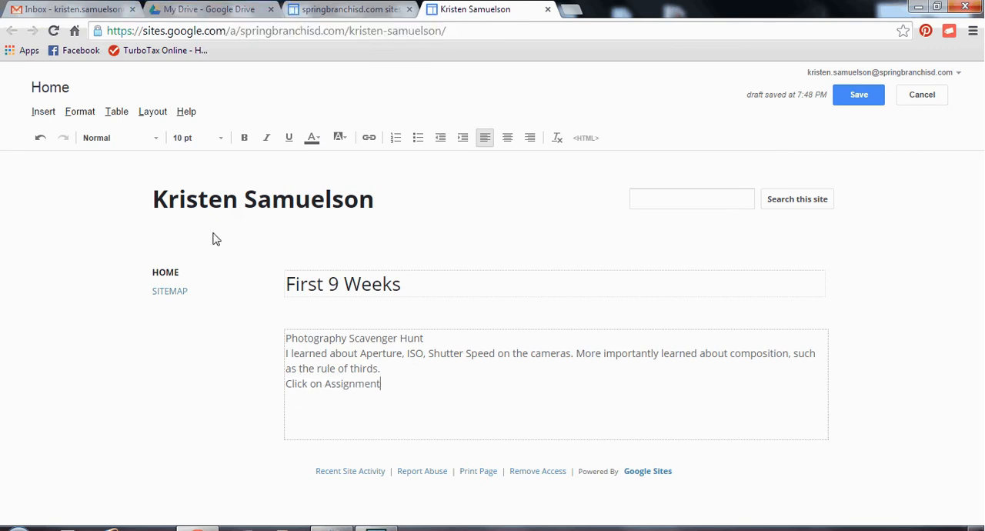
- Switch to Google Drive and upload the Photography Scavenger Hunt PDF whose file name starts with "1_" from the desktop
{"action": "left_click", "coordinate": [199, 7]}
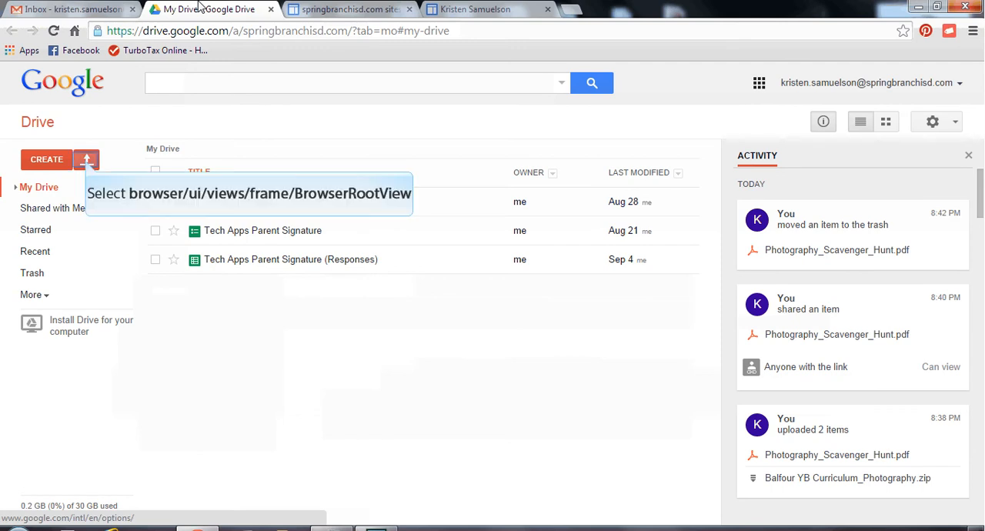
{"action": "left_click", "coordinate": [87, 164]}
{"action": "left_click", "coordinate": [106, 187]}
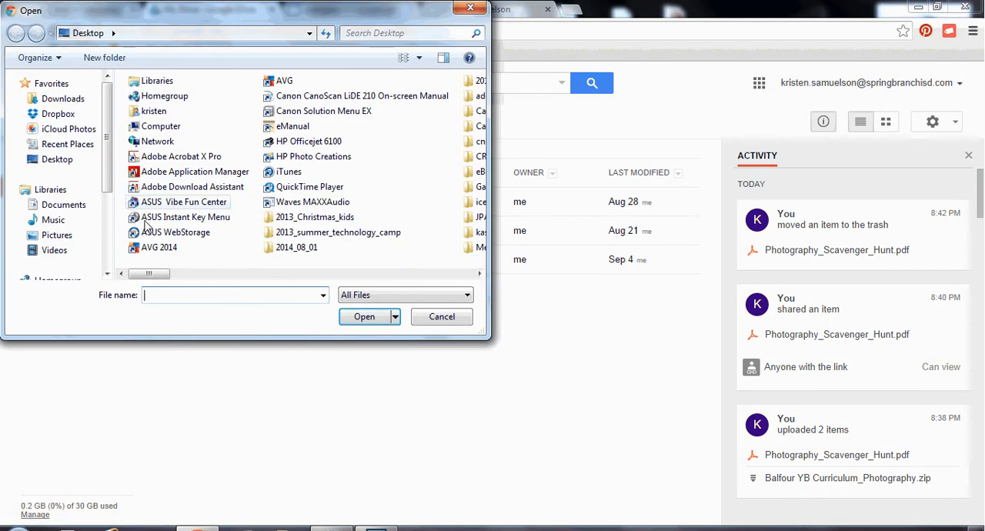
{"action": "left_click_drag", "start_coordinate": [150, 277], "coordinate": [316, 283]}
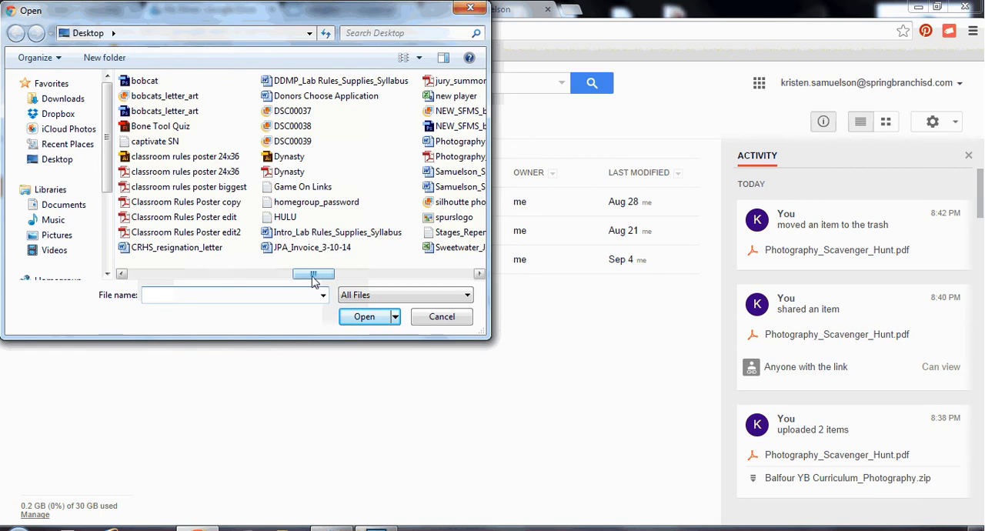
{"action": "left_click_drag", "start_coordinate": [313, 279], "coordinate": [321, 280]}
{"action": "left_click_drag", "start_coordinate": [331, 278], "coordinate": [271, 277]}
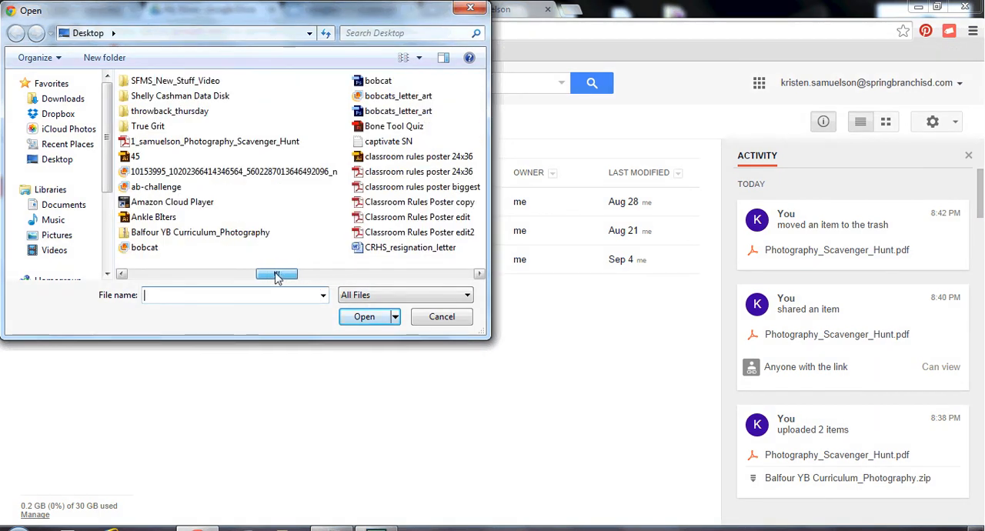
{"action": "left_click", "coordinate": [219, 141]}
{"action": "left_click", "coordinate": [364, 317]}
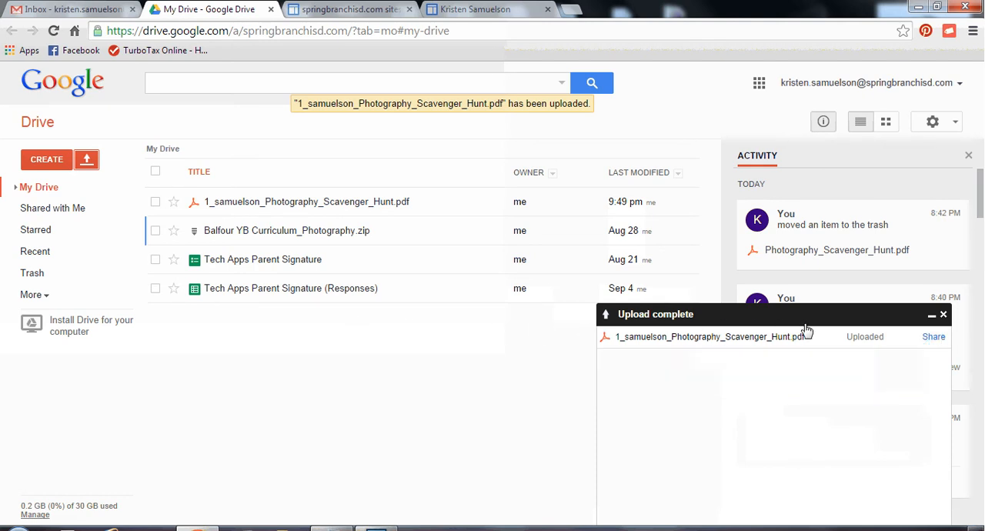
- Share the uploaded PDF so that anyone with the link can view it, and copy its sharing link
{"action": "left_click", "coordinate": [933, 337]}
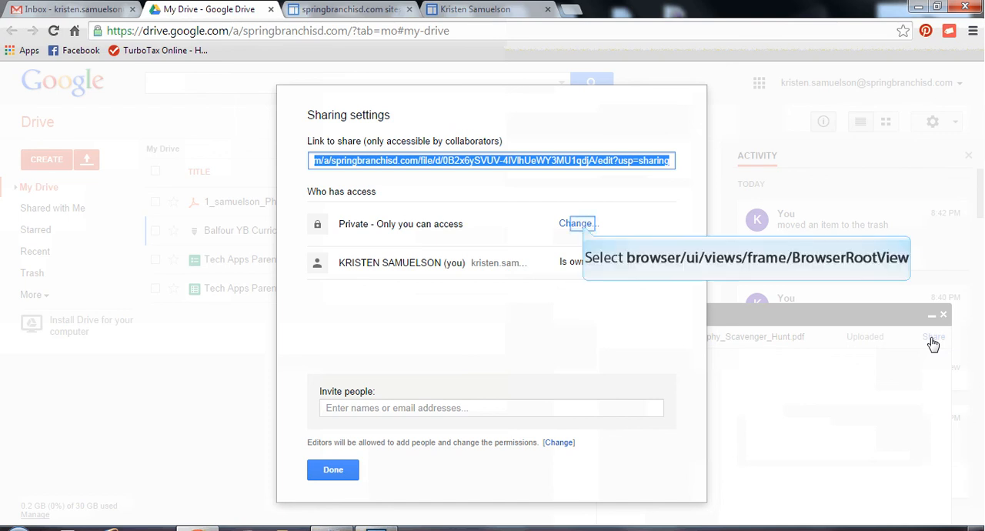
{"action": "left_click", "coordinate": [577, 223]}
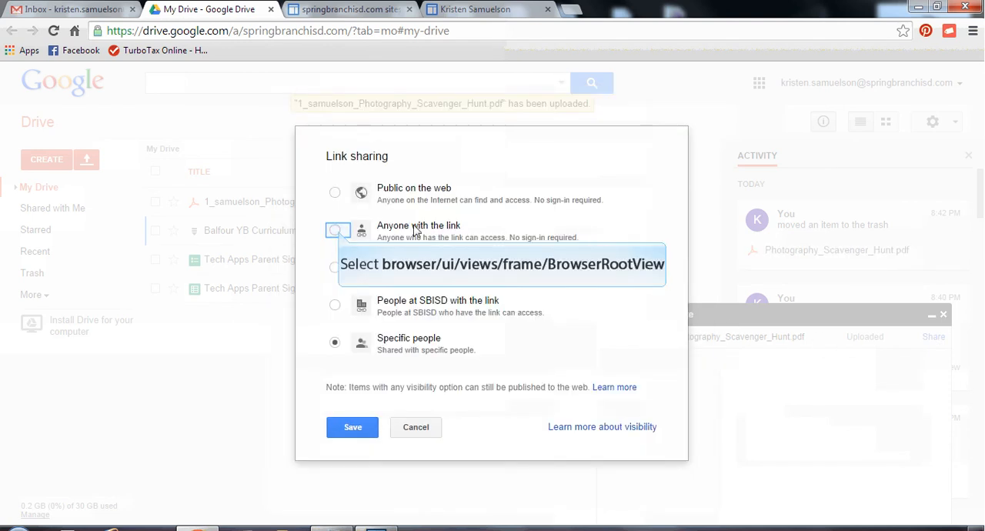
{"action": "left_click", "coordinate": [336, 230]}
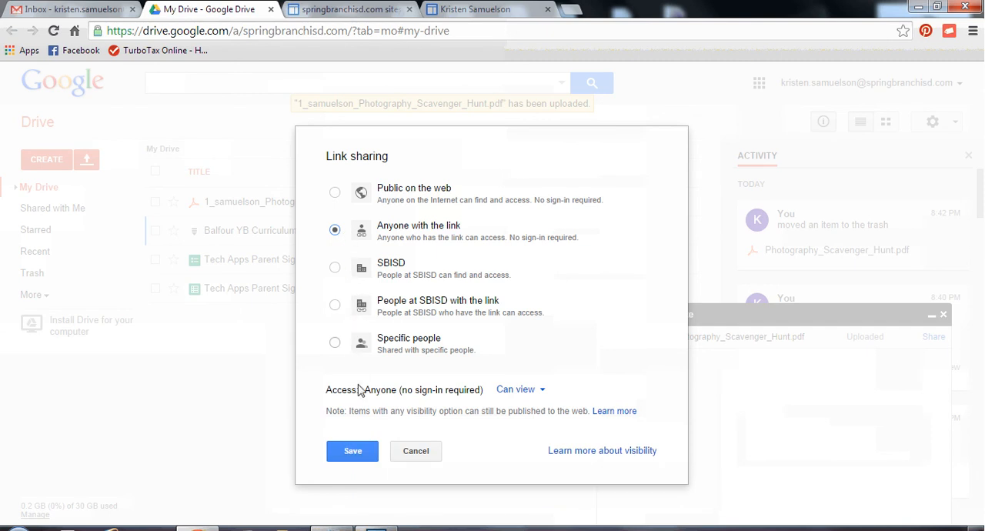
{"action": "left_click", "coordinate": [354, 451]}
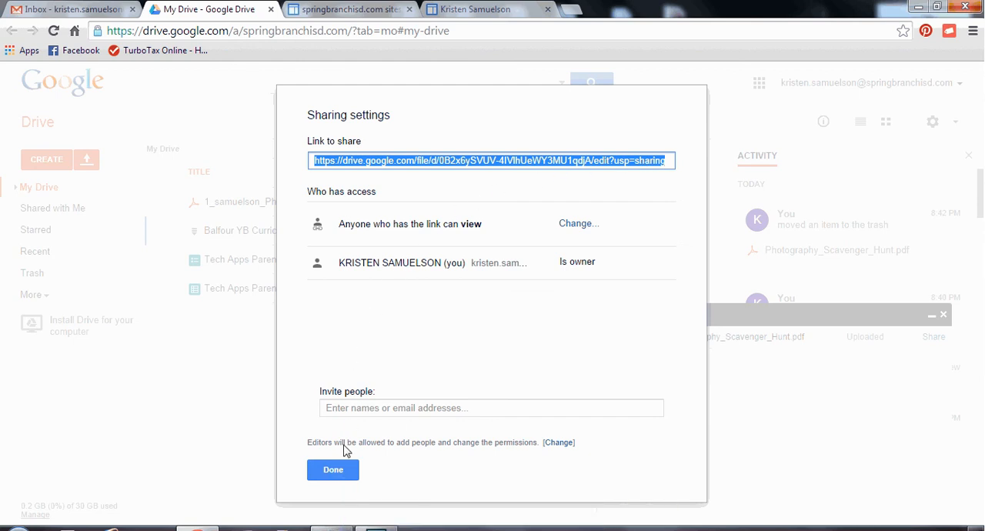
{"action": "left_click", "coordinate": [333, 470]}
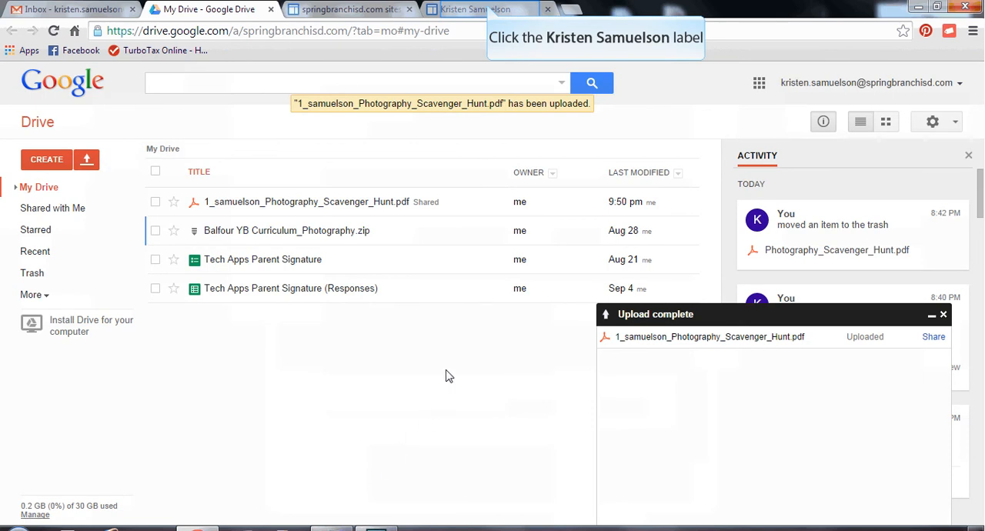
- Back in Google Sites, link the "Click on Assignment" text to the copied Drive URL, opening in a new window, and save the page
{"action": "left_click", "coordinate": [490, 8]}
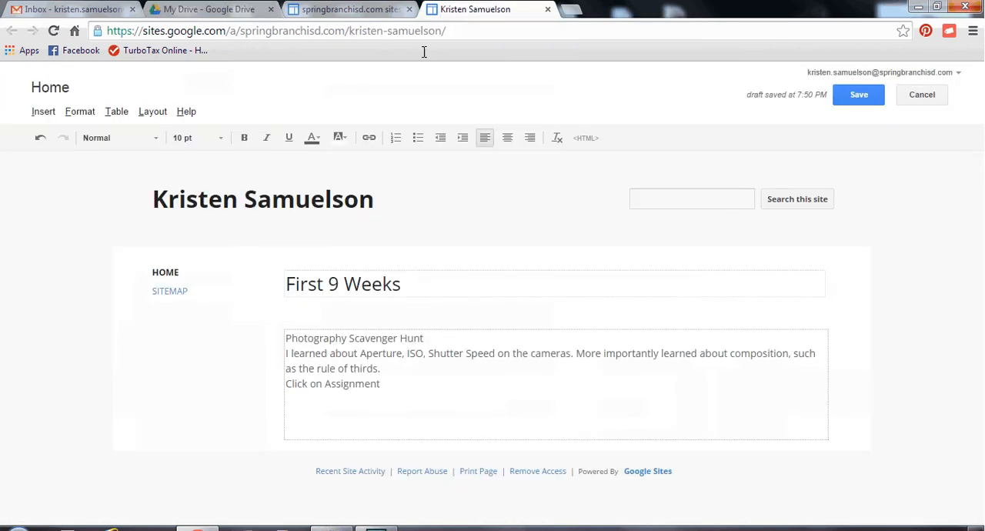
{"action": "left_click_drag", "start_coordinate": [379, 384], "coordinate": [284, 387]}
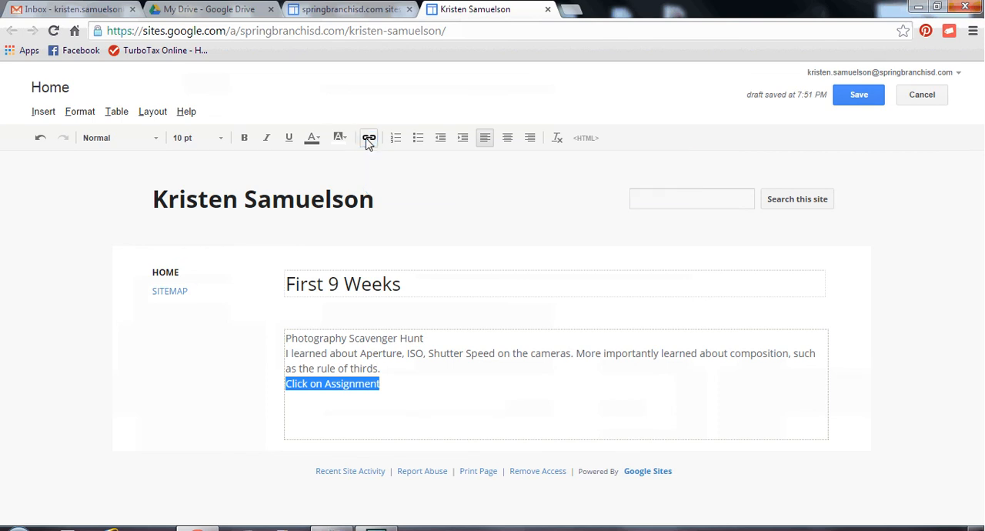
{"action": "left_click", "coordinate": [368, 140]}
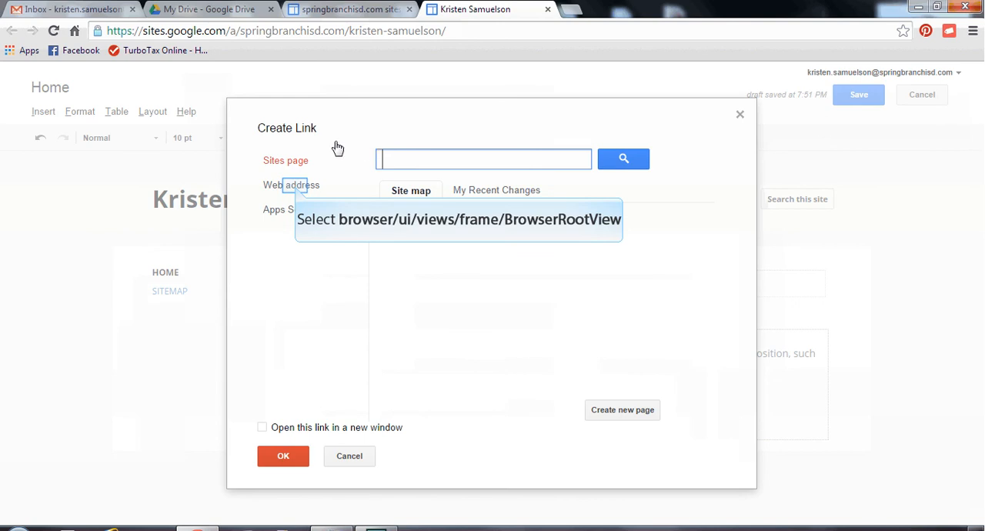
{"action": "left_click", "coordinate": [298, 189]}
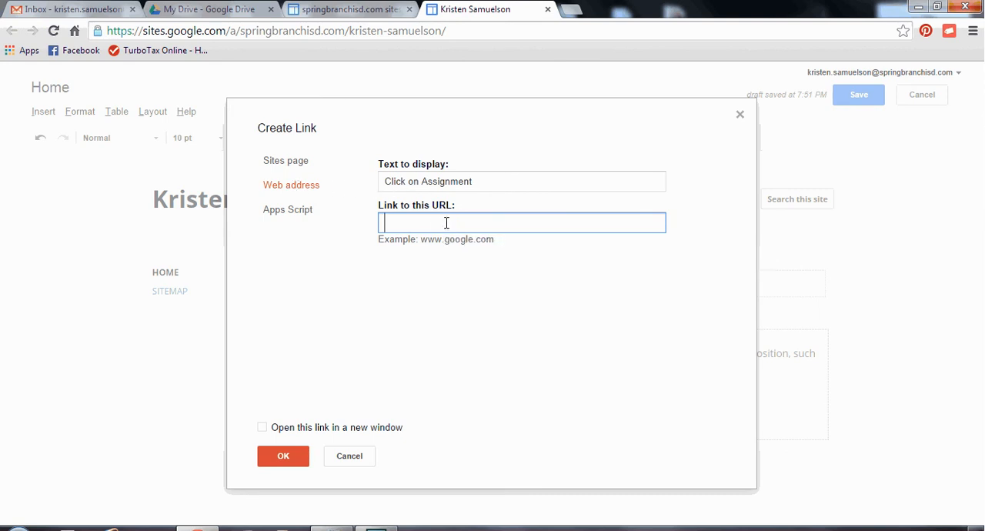
{"action": "key", "text": "ctrl+v"}
{"action": "key", "text": "ctrl+v"}
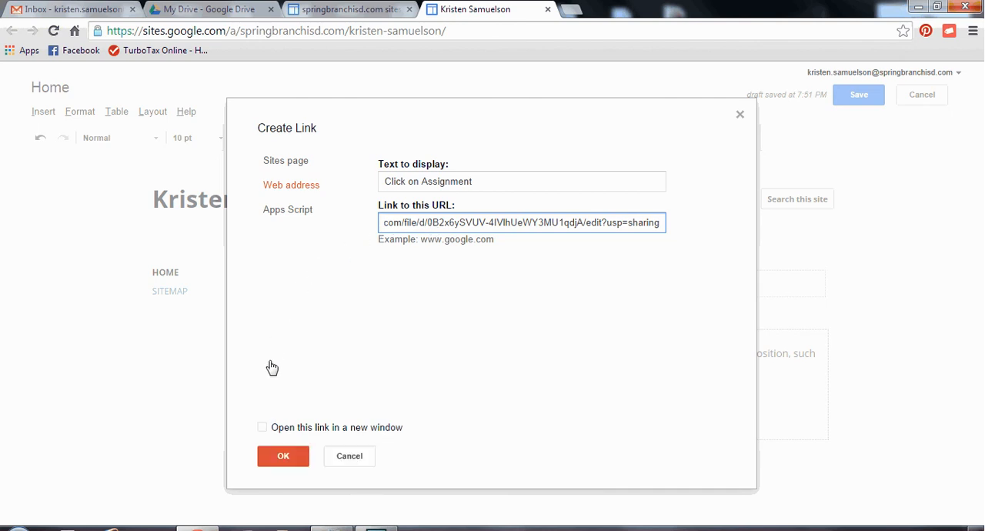
{"action": "left_click", "coordinate": [262, 428]}
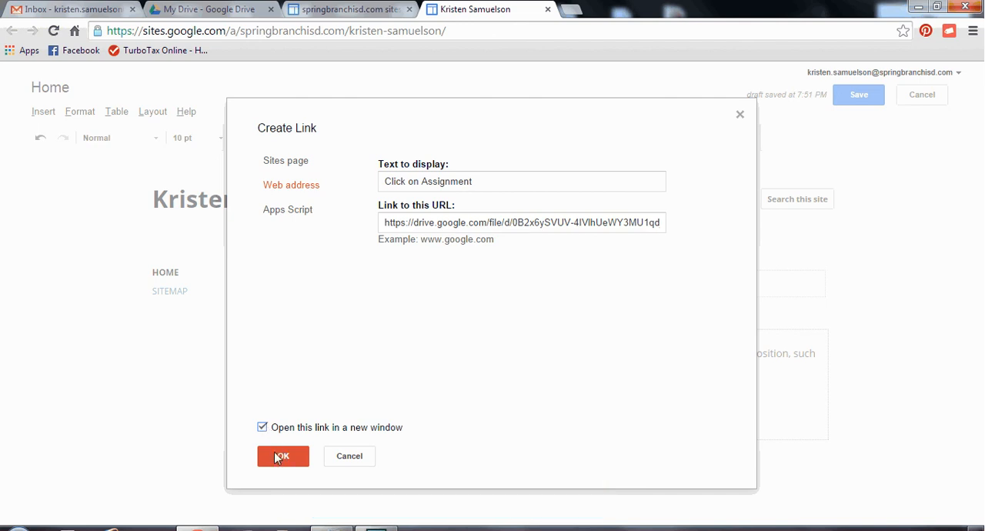
{"action": "left_click", "coordinate": [282, 457]}
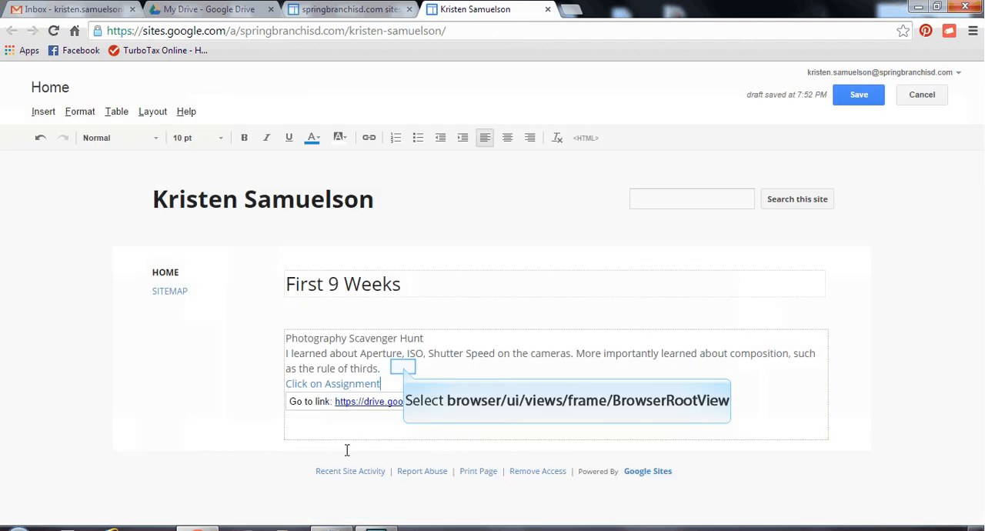
{"action": "left_click", "coordinate": [405, 372]}
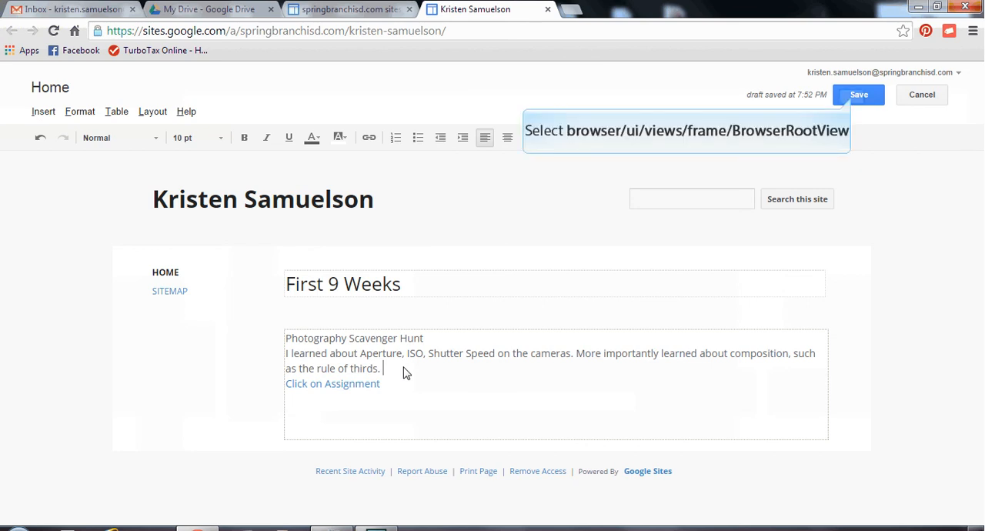
{"action": "left_click", "coordinate": [856, 96]}
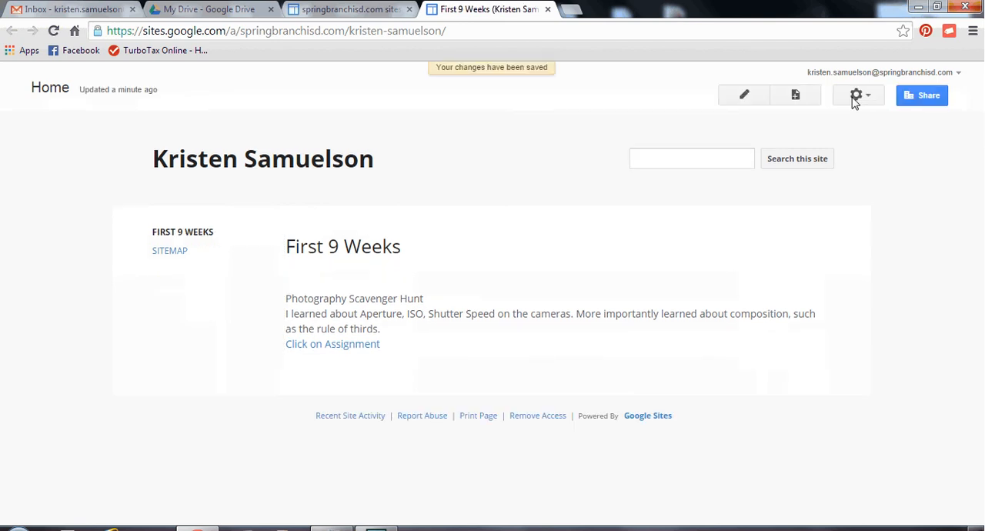
- Preview the page as a viewer and test its assignment link, closing the file, preview and site tabs when done
{"action": "left_click", "coordinate": [855, 97]}
{"action": "left_click", "coordinate": [860, 96]}
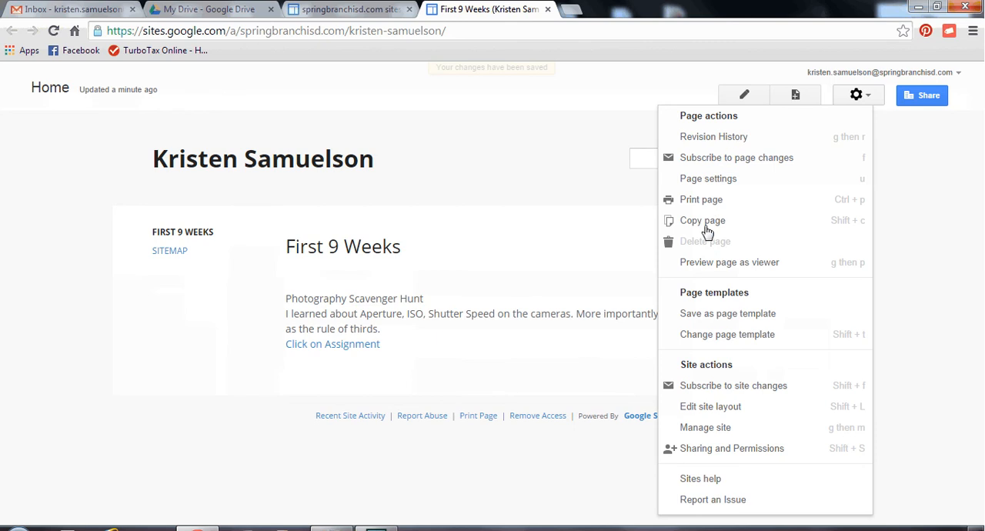
{"action": "left_click", "coordinate": [705, 264]}
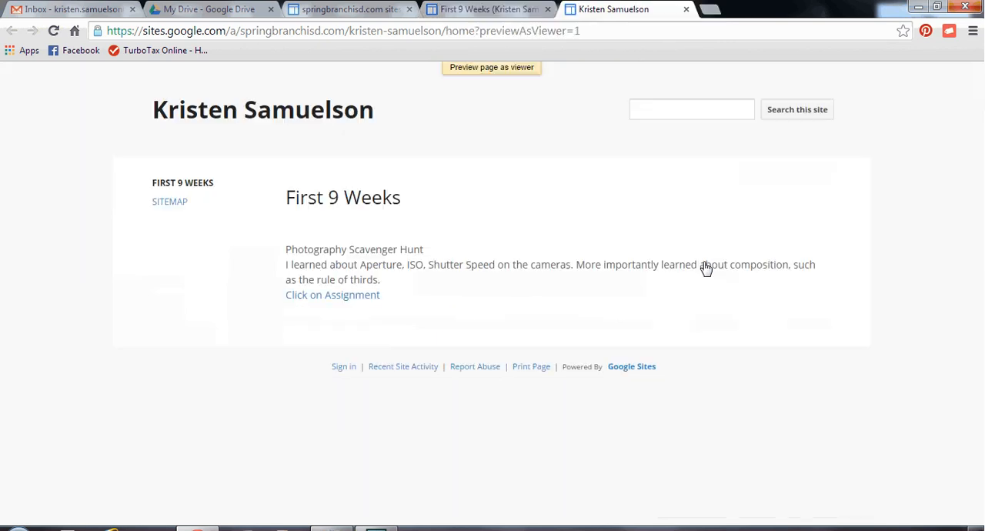
{"action": "left_click", "coordinate": [337, 300]}
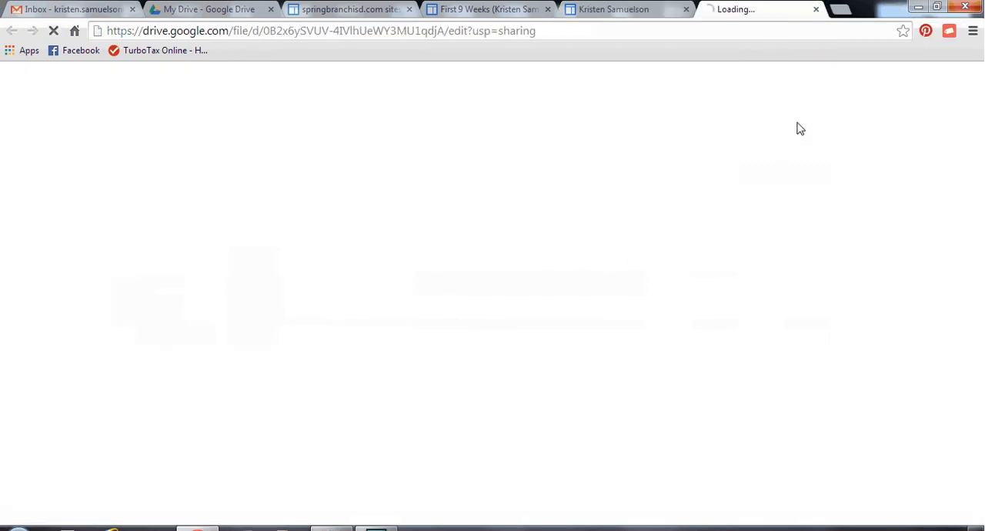
{"action": "left_click", "coordinate": [818, 11]}
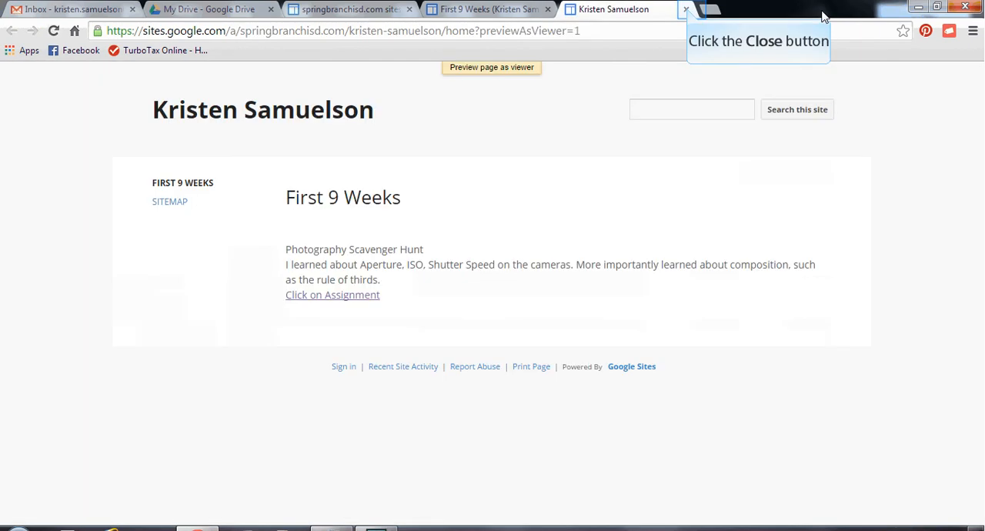
{"action": "left_click", "coordinate": [685, 9]}
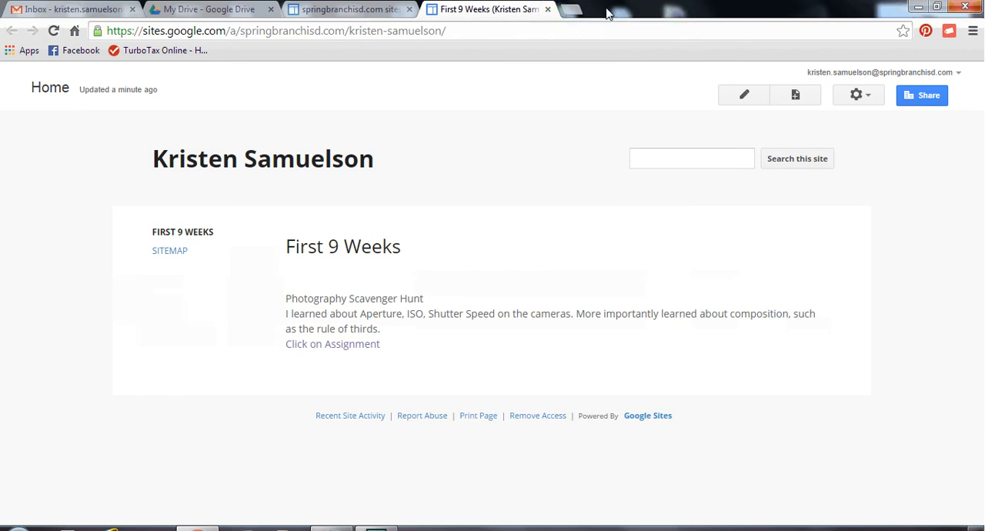
{"action": "left_click", "coordinate": [548, 9]}
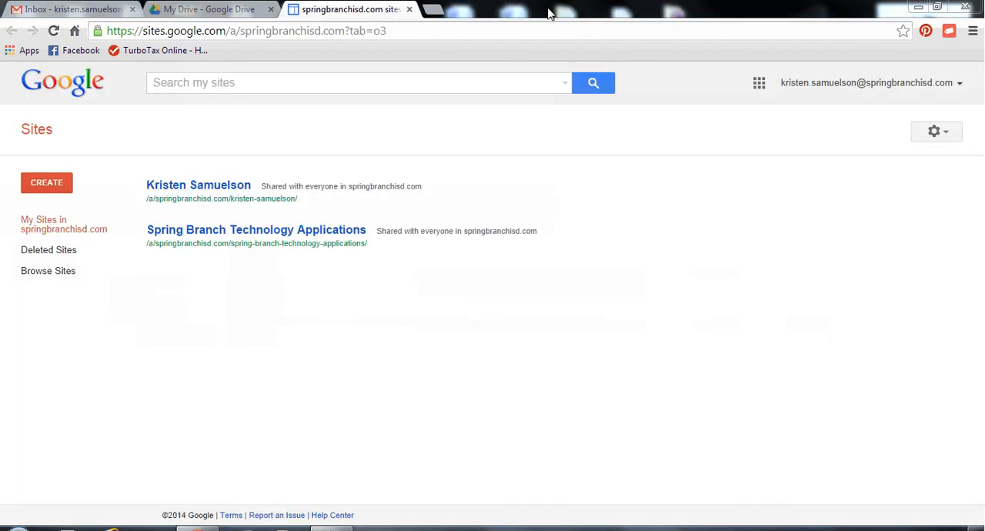